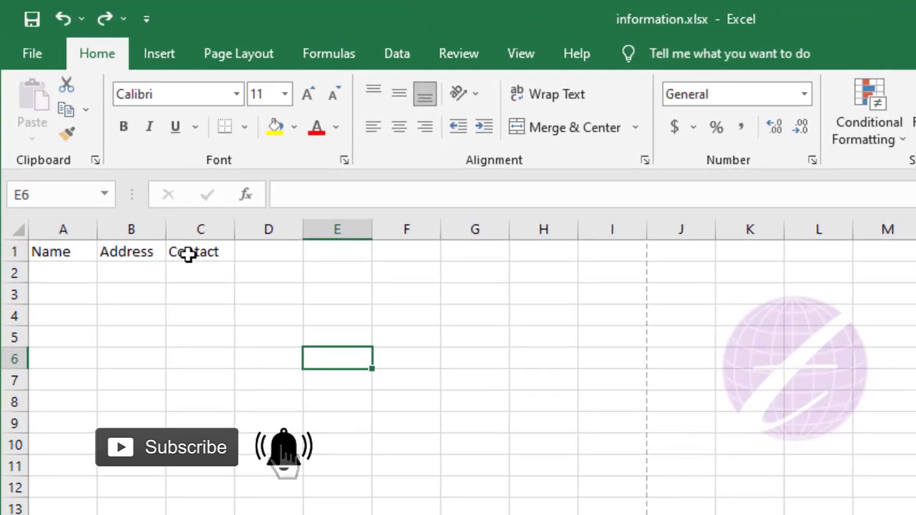
- Cut the Contact header from C1 and zoom the sheet in closer
{"action": "left_click", "coordinate": [141, 188]}
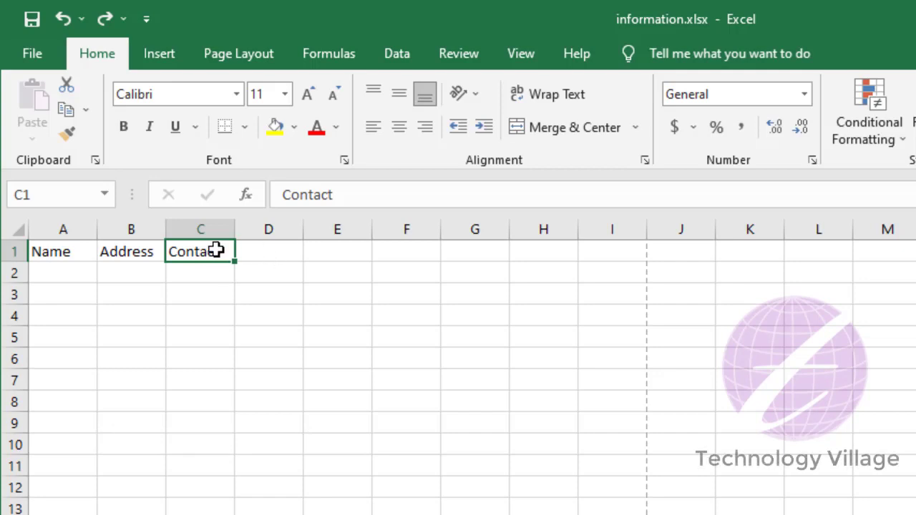
{"action": "left_click", "coordinate": [70, 91]}
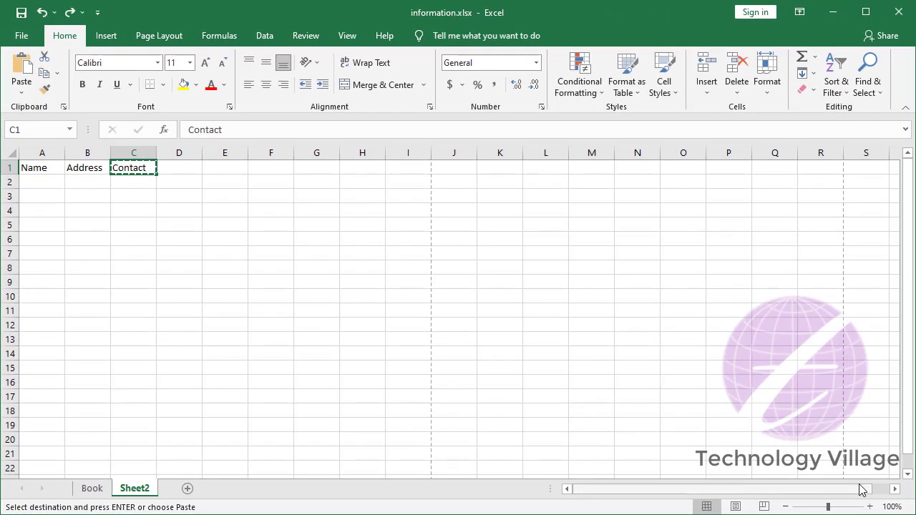
{"action": "left_click", "coordinate": [870, 506]}
{"action": "left_click", "coordinate": [870, 507]}
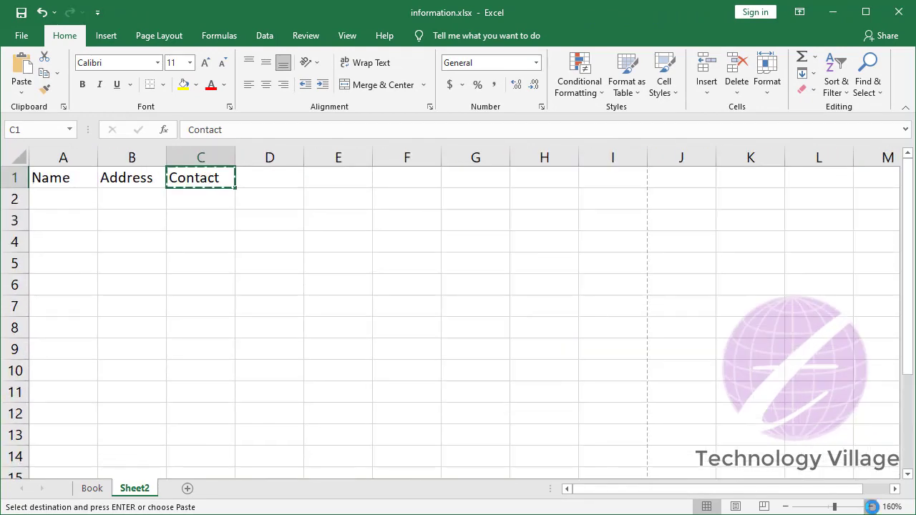
{"action": "left_click", "coordinate": [871, 506]}
{"action": "left_click", "coordinate": [870, 507]}
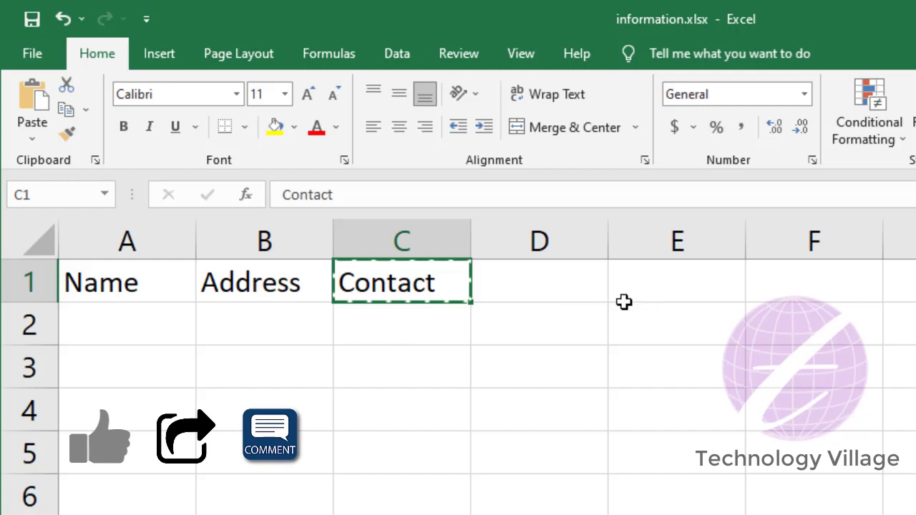
- Paste the cut Contact header into E1, leaving C1 empty
{"action": "left_click", "coordinate": [701, 281]}
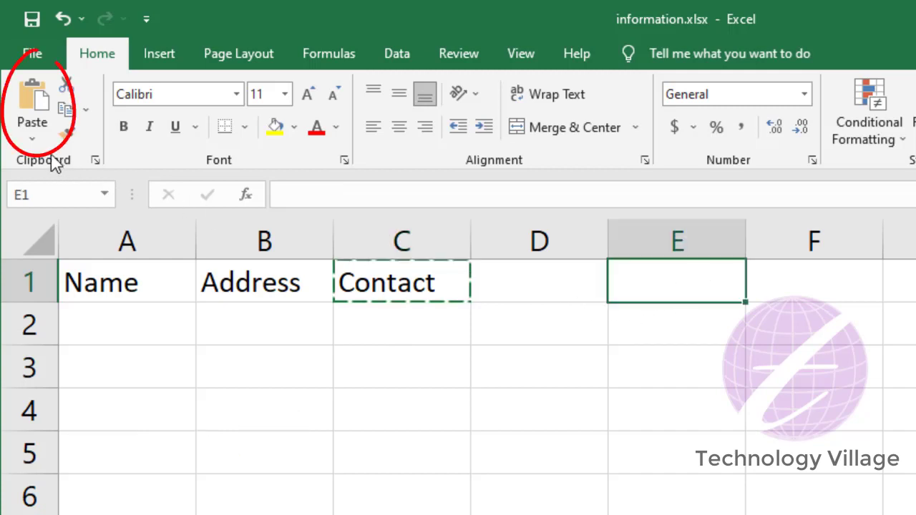
{"action": "left_click", "coordinate": [33, 101]}
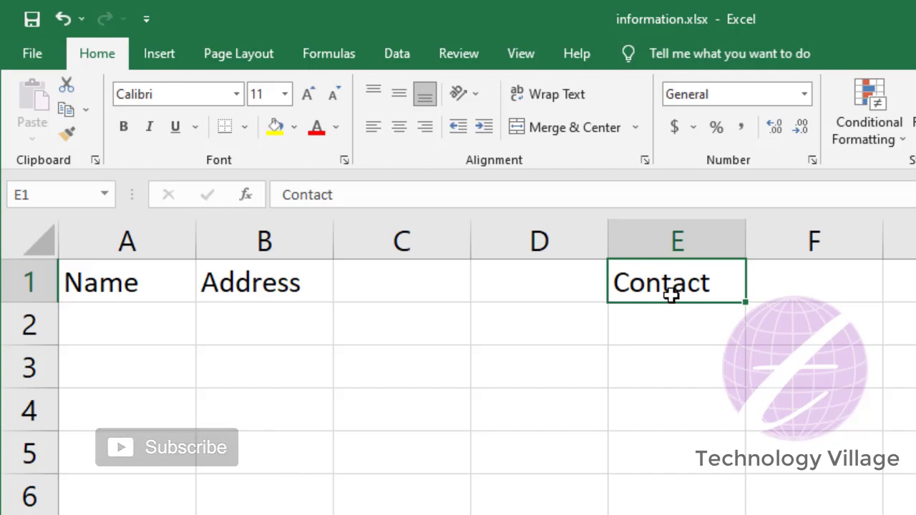
{"action": "left_click", "coordinate": [243, 277]}
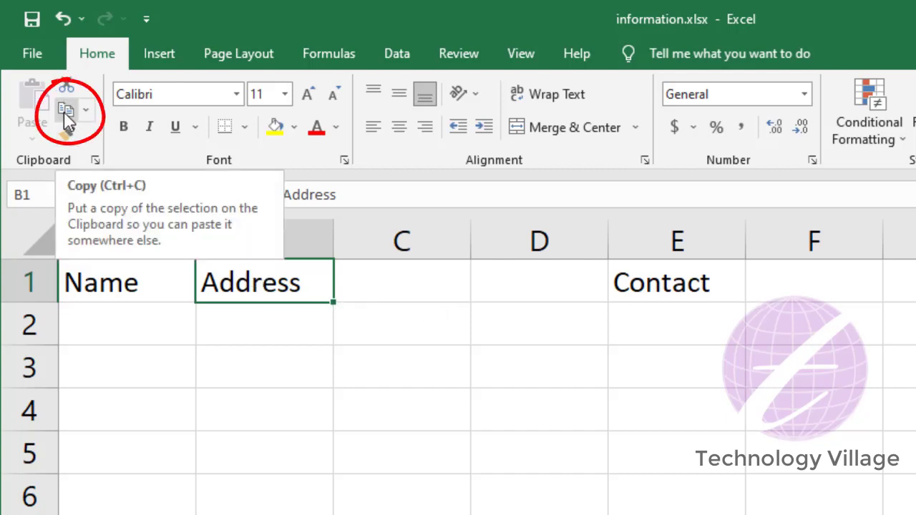
- Copy the Address header from B1 and paste it into F1 and C4
{"action": "left_click", "coordinate": [63, 111]}
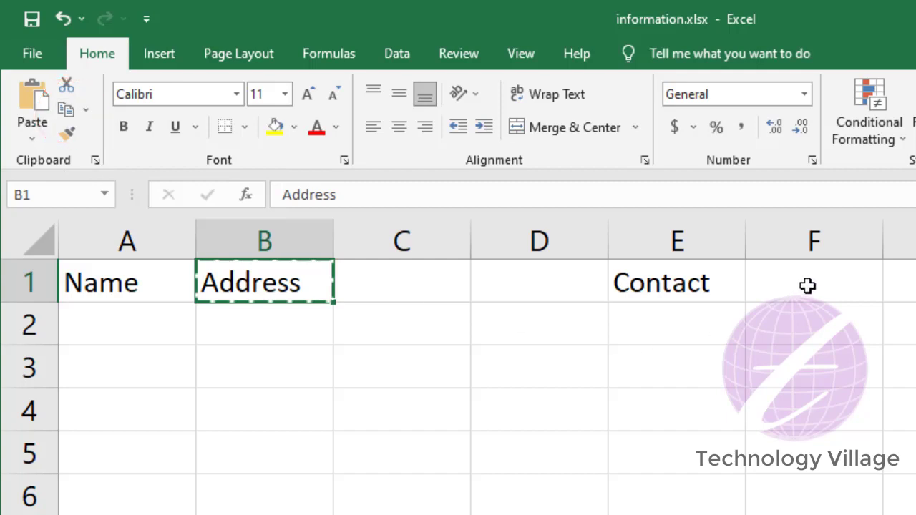
{"action": "left_click", "coordinate": [807, 286]}
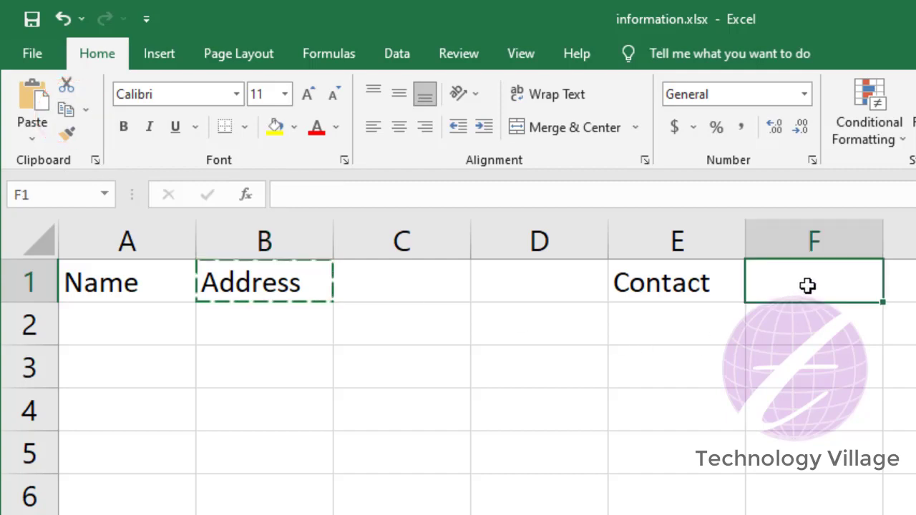
{"action": "left_click", "coordinate": [32, 100]}
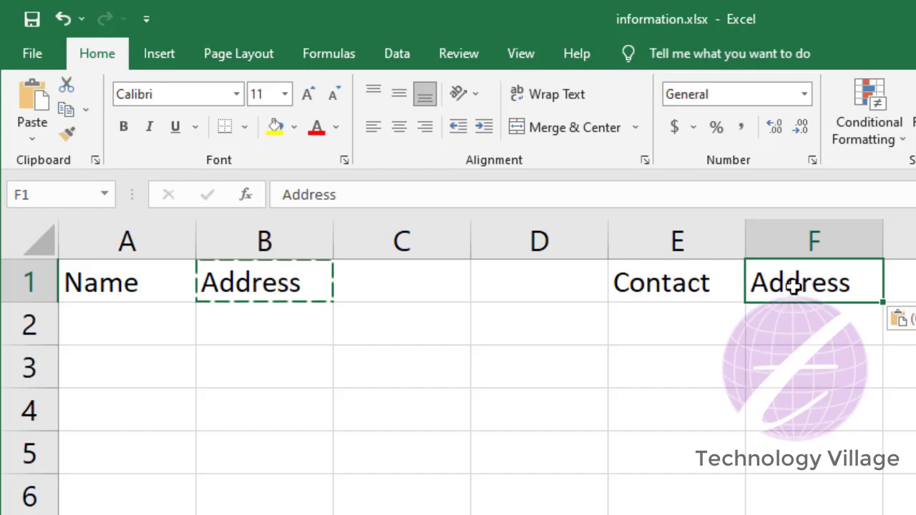
{"action": "left_click", "coordinate": [419, 418]}
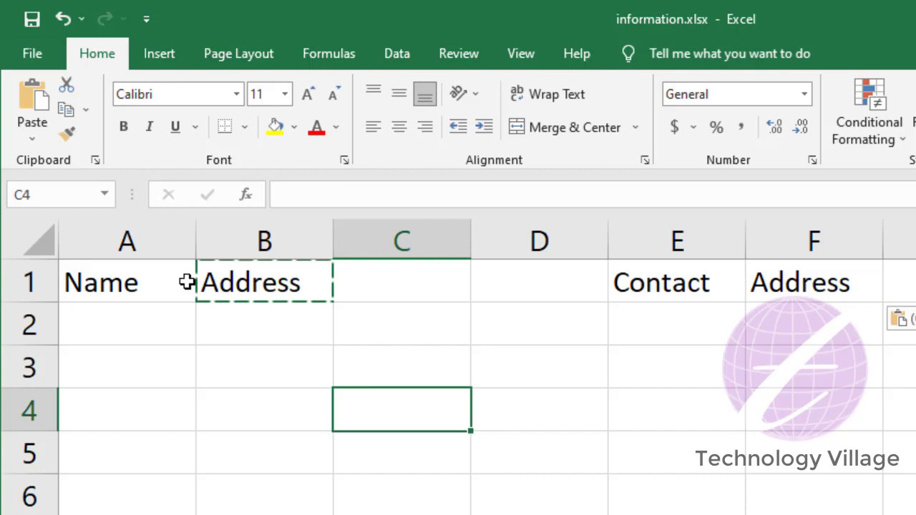
{"action": "left_click", "coordinate": [32, 100]}
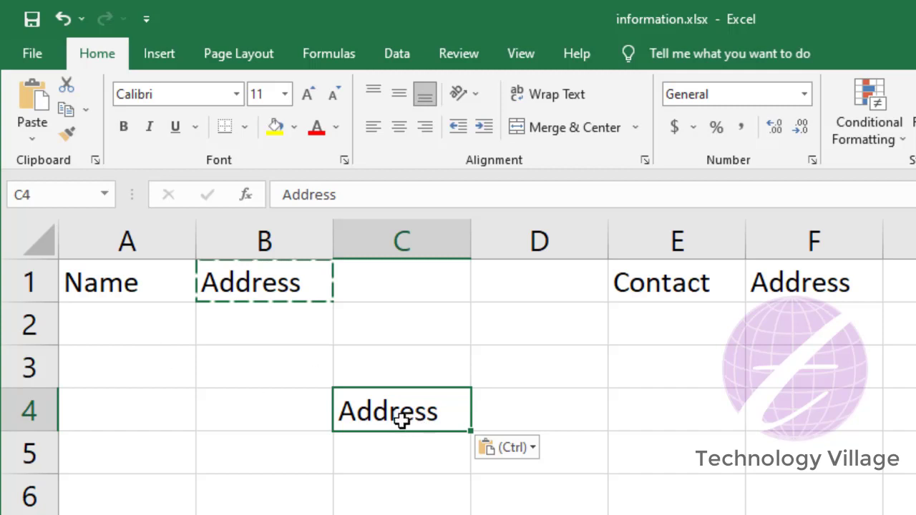
{"action": "left_click", "coordinate": [801, 286]}
- Move Address from F1 to C1 with Ctrl+X and Ctrl+V
{"action": "key", "text": "ctrl+x"}
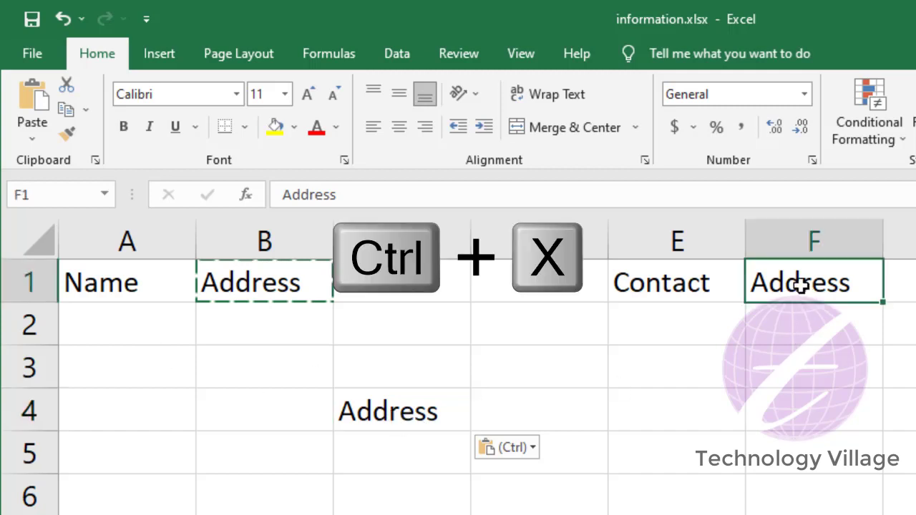
{"action": "key", "text": "ctrl+x"}
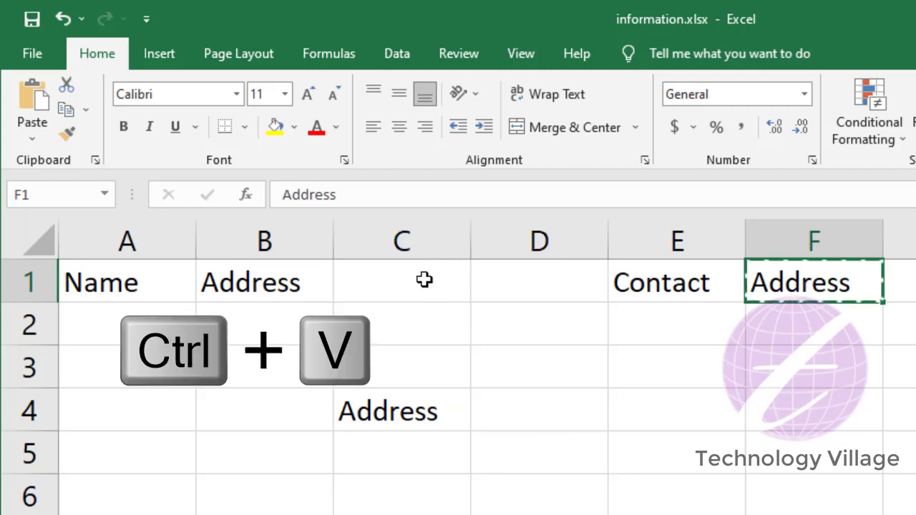
{"action": "left_click", "coordinate": [424, 280]}
{"action": "key", "text": "ctrl+v"}
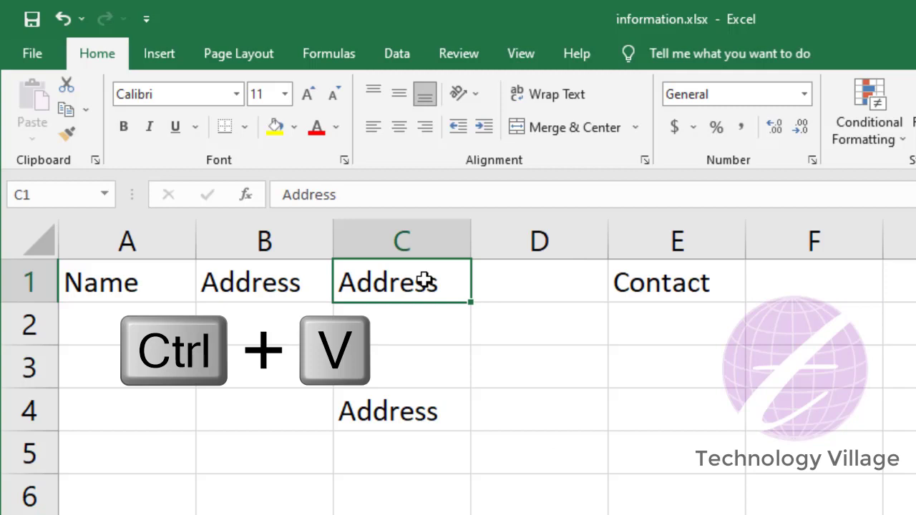
- Copy the Contact header from E1 into E4 with Ctrl+C and Ctrl+V
{"action": "left_click", "coordinate": [673, 285]}
{"action": "key", "text": "ctrl+c"}
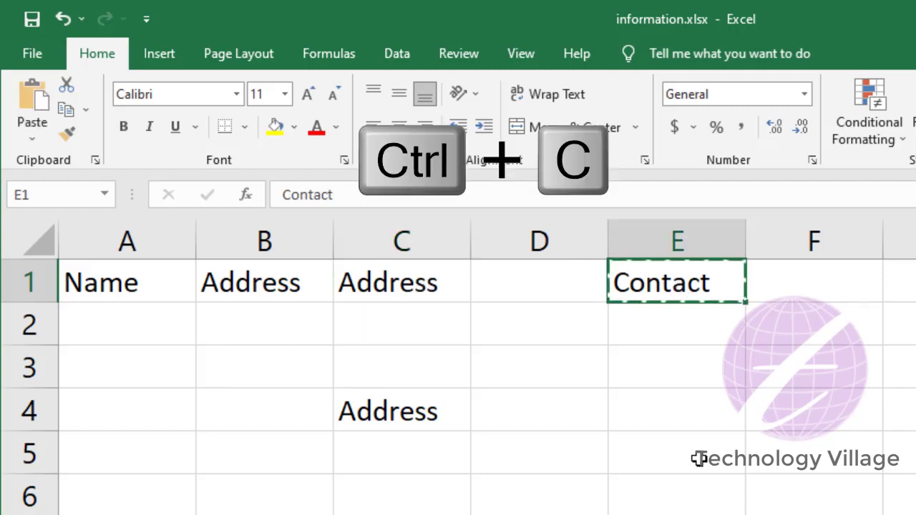
{"action": "left_click", "coordinate": [659, 407]}
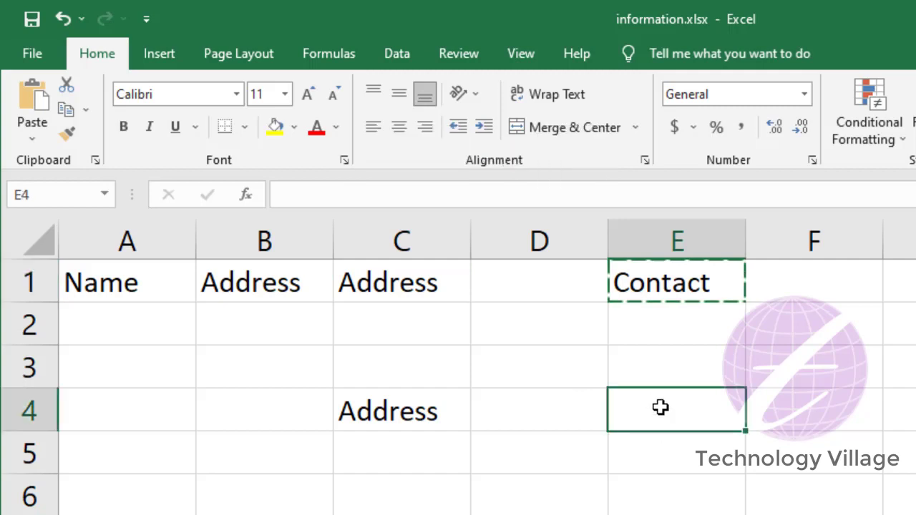
{"action": "key", "text": "ctrl+v"}
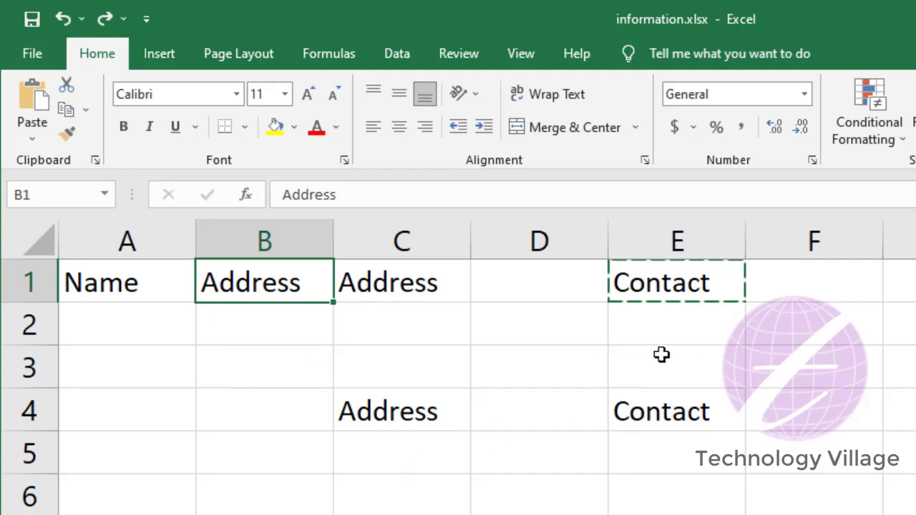
- Paste Special the copied Contact into B1 using the Formulas option
{"action": "left_click", "coordinate": [33, 139]}
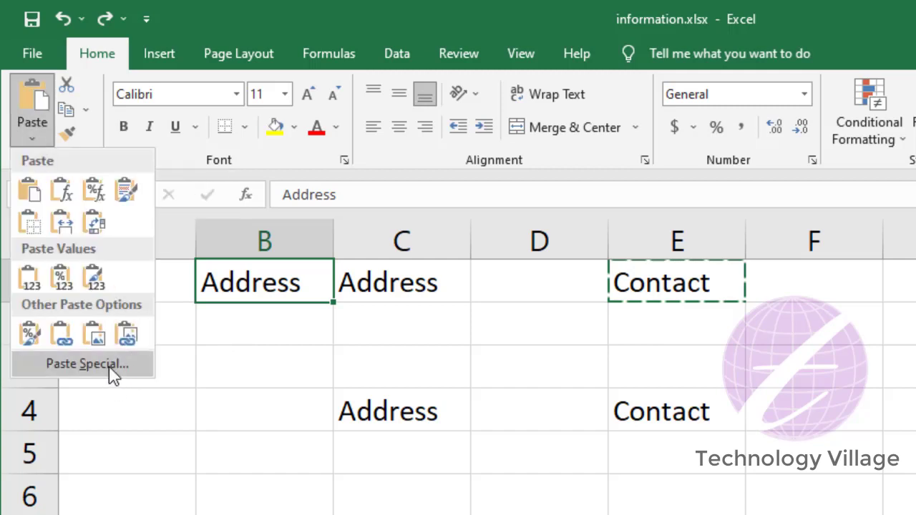
{"action": "left_click", "coordinate": [87, 364]}
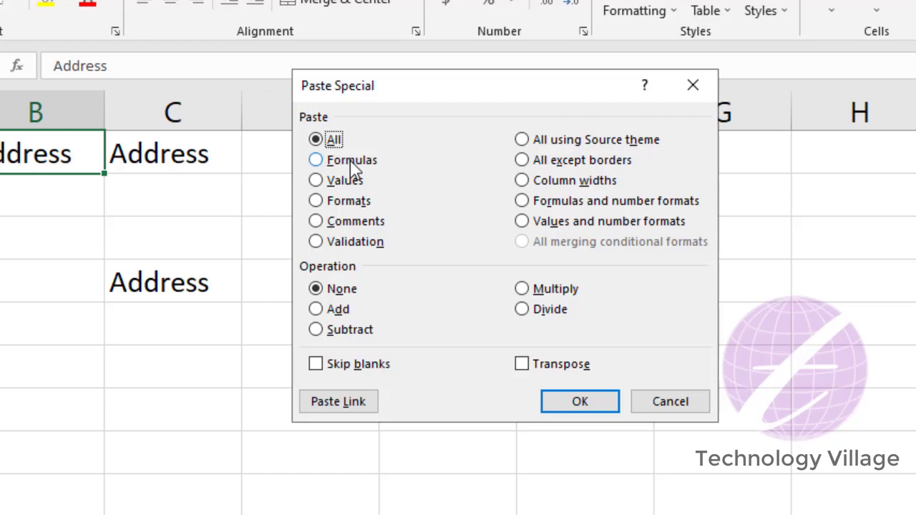
{"action": "left_click", "coordinate": [352, 161]}
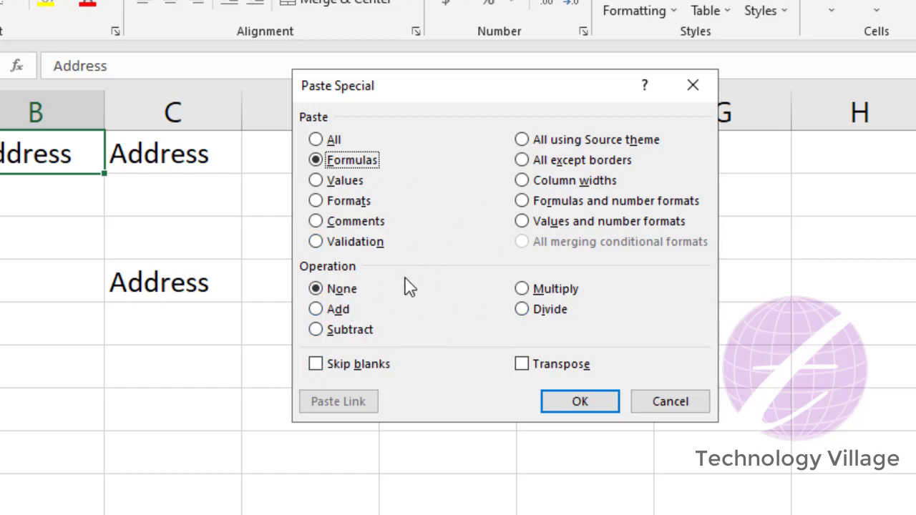
{"action": "left_click", "coordinate": [578, 402]}
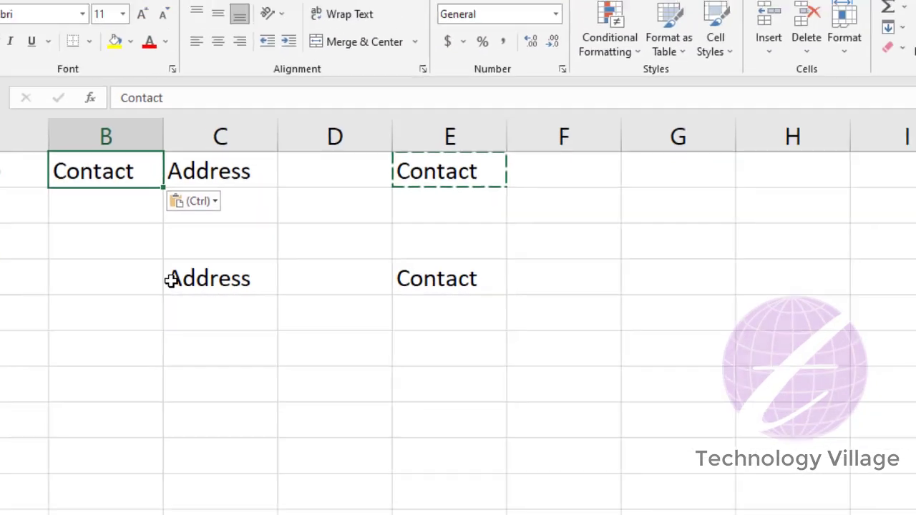